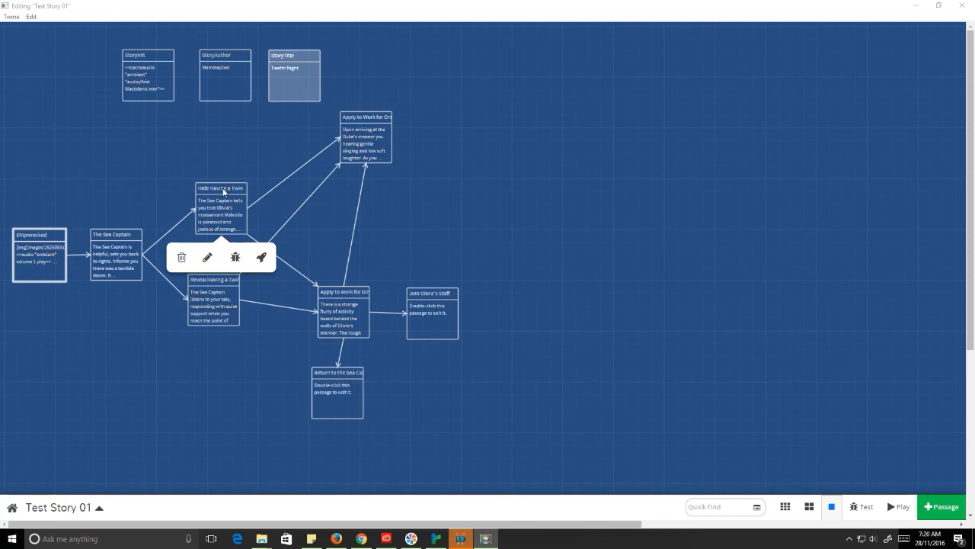
Step: Open the 'Apply to Work for Olivia' passage to view its if visited conditional text
{"action": "mouse_move", "coordinate": [321, 313]}
{"action": "double_click", "coordinate": [344, 302]}
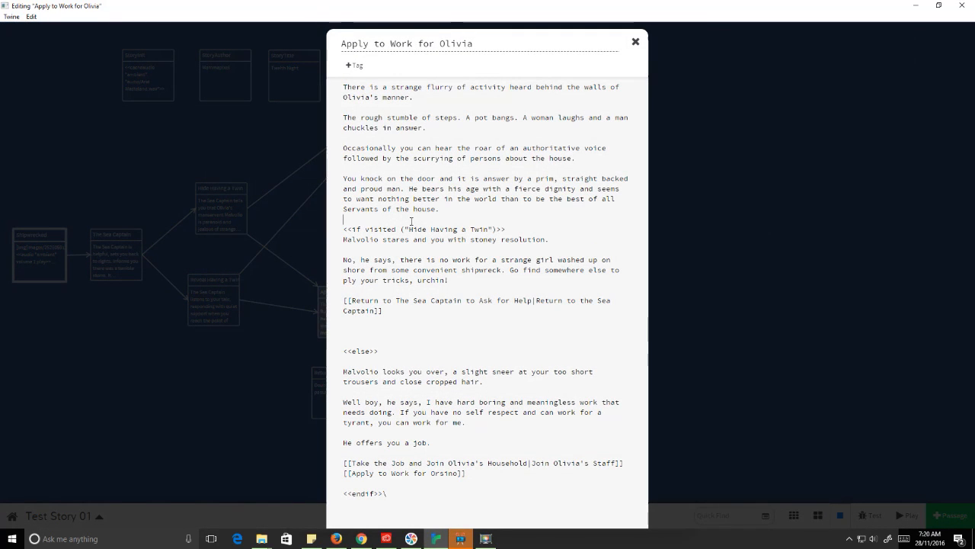
Step: Highlight the <<if visited ("Hide Having a Twin")>> line, then close the passage editor
{"action": "left_click_drag", "start_coordinate": [344, 230], "coordinate": [516, 230]}
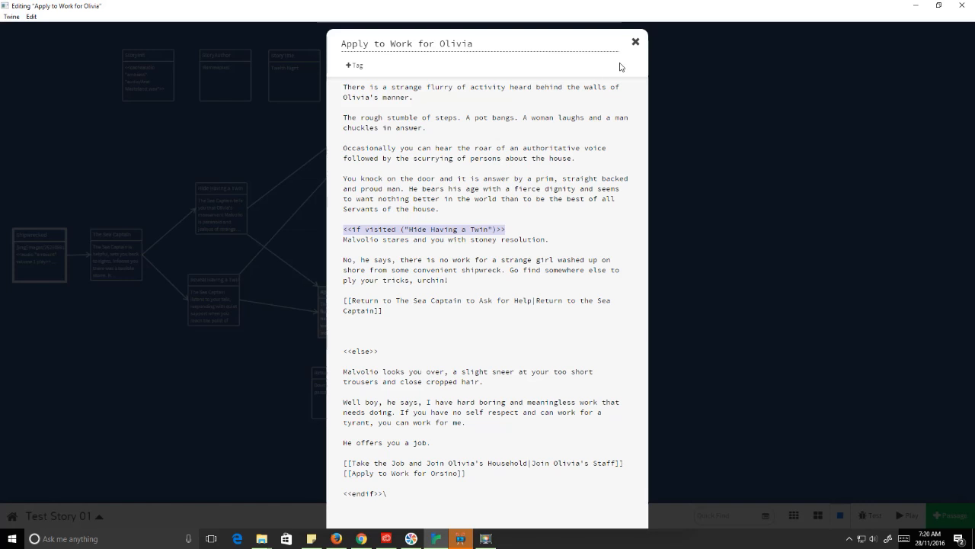
{"action": "left_click", "coordinate": [636, 42]}
{"action": "mouse_move", "coordinate": [245, 242]}
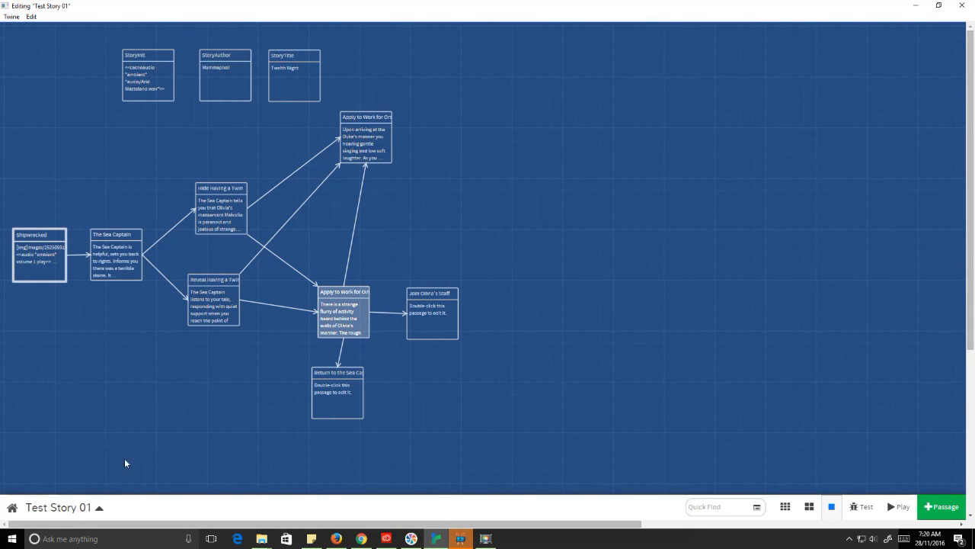
{"action": "left_click", "coordinate": [100, 512]}
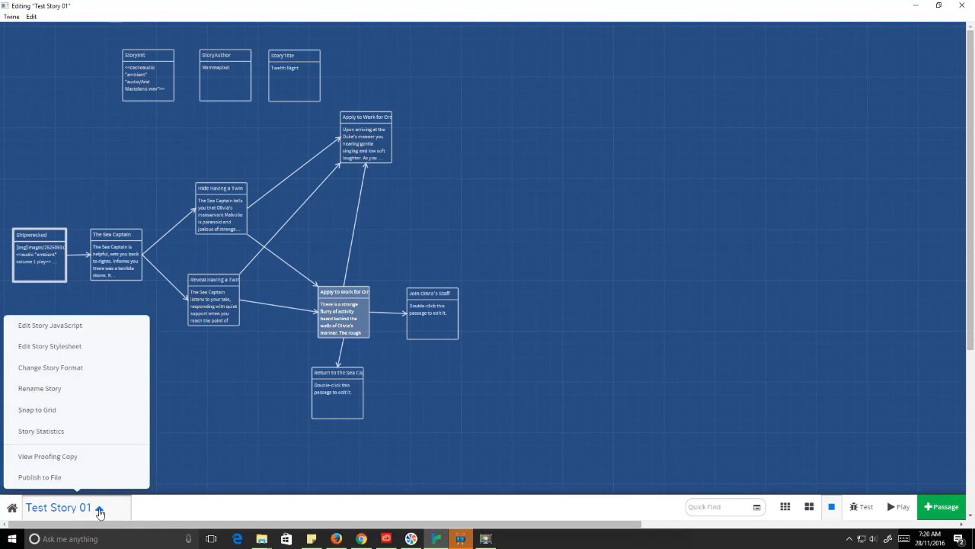
{"action": "left_click", "coordinate": [66, 368]}
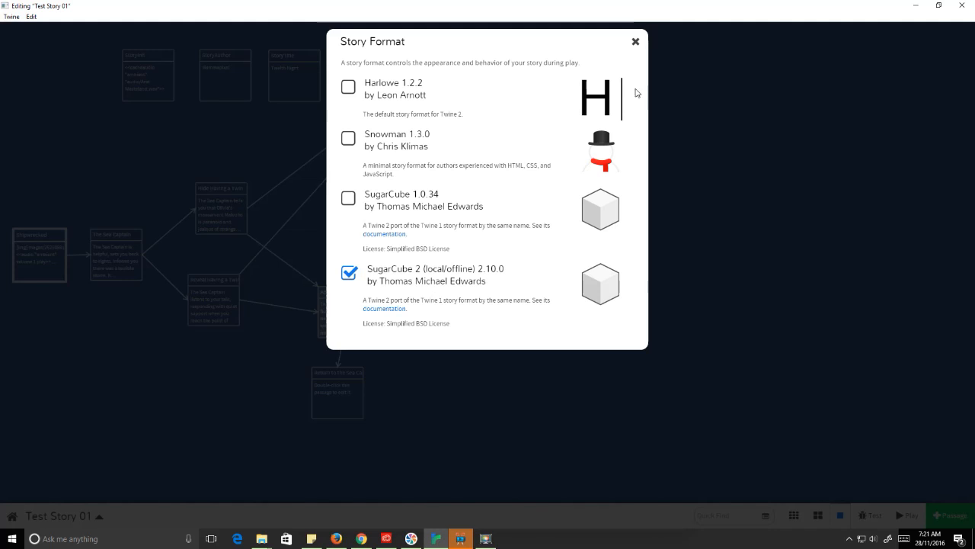
{"action": "left_click", "coordinate": [635, 41]}
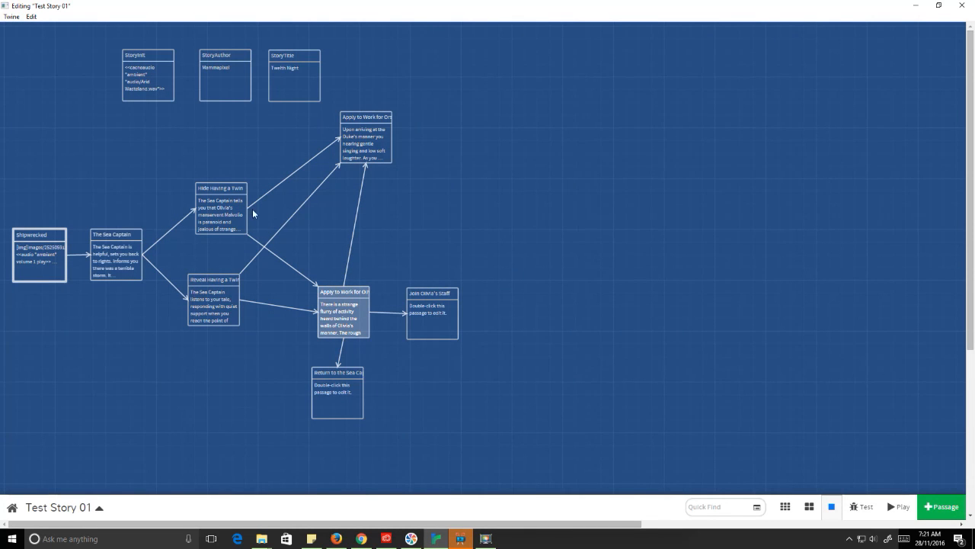
{"action": "mouse_move", "coordinate": [221, 217]}
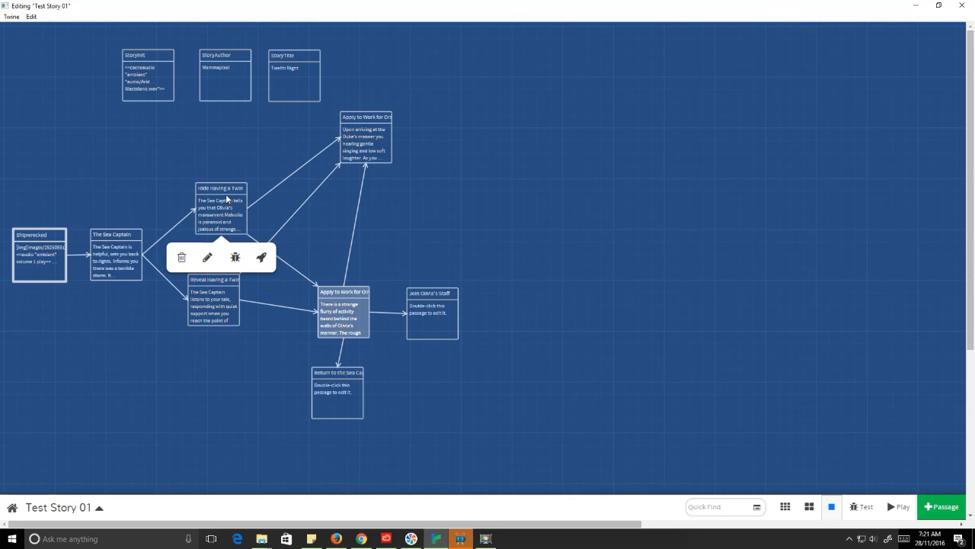
{"action": "double_click", "coordinate": [223, 193]}
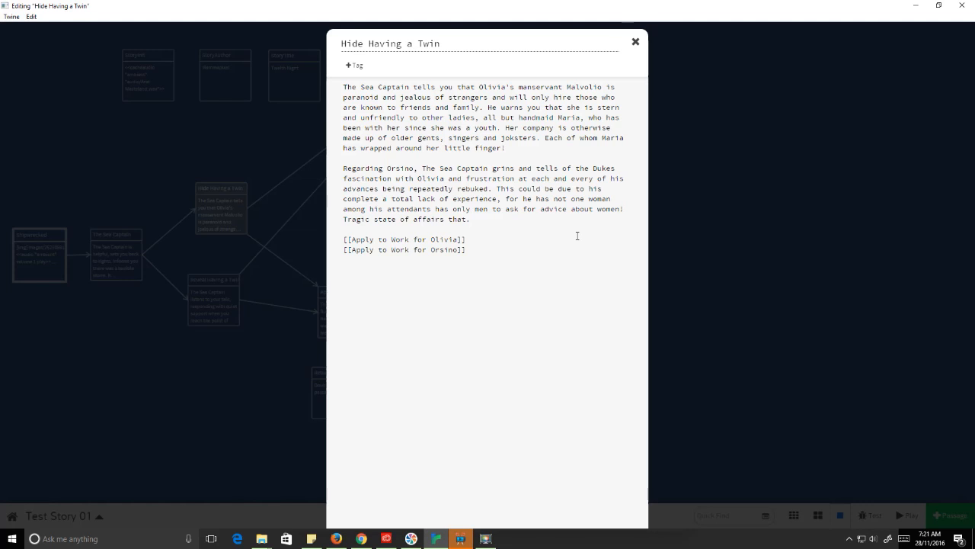
{"action": "left_click", "coordinate": [636, 42]}
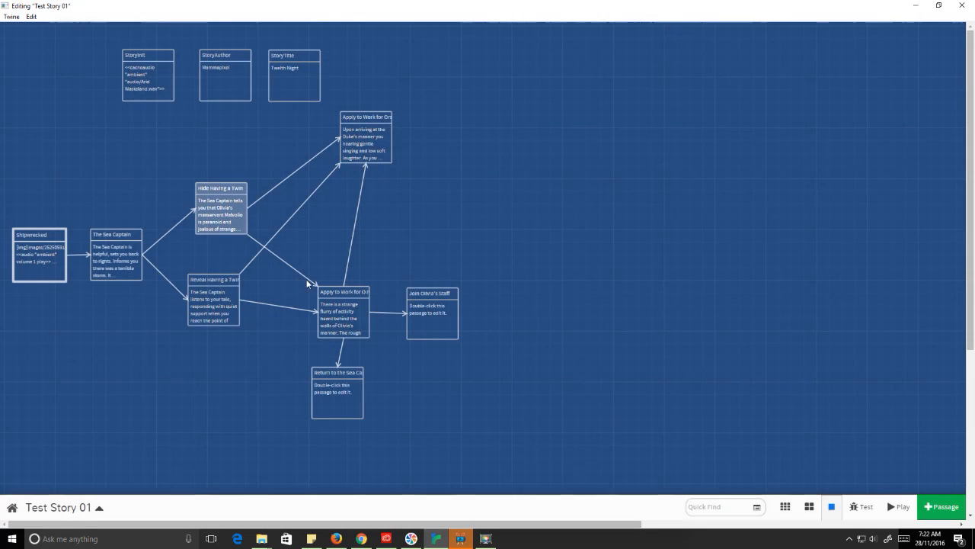
Step: Open the 'Reveal Having a Twin' passage to see its links to both Apply to Work passages
{"action": "double_click", "coordinate": [218, 306]}
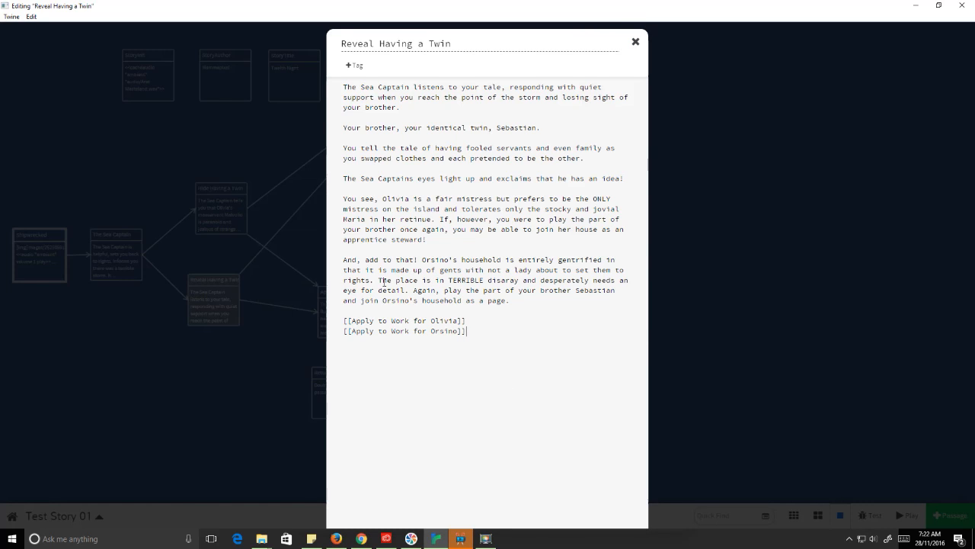
Step: Close the Reveal Having a Twin editor, then review and close 'Apply to Work for Olivia'
{"action": "left_click", "coordinate": [635, 41]}
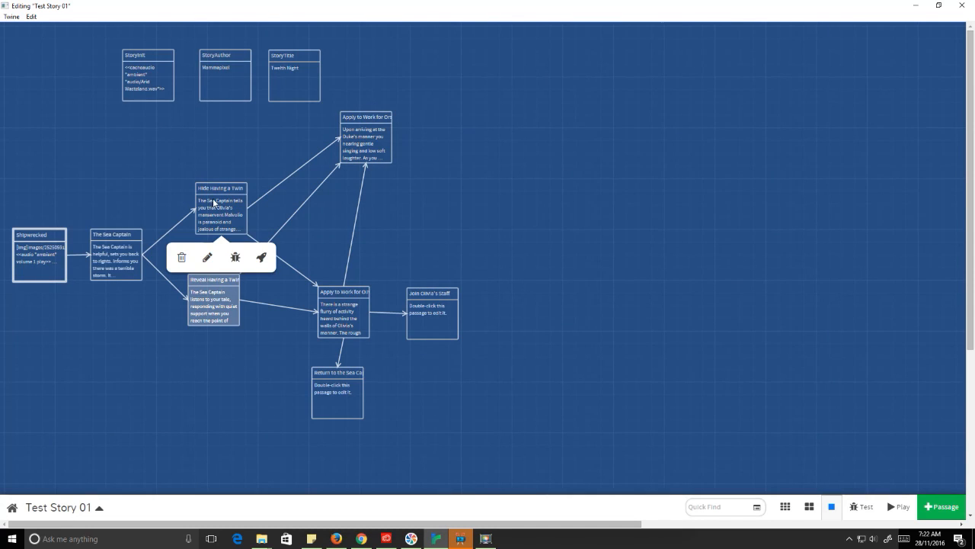
{"action": "mouse_move", "coordinate": [420, 338]}
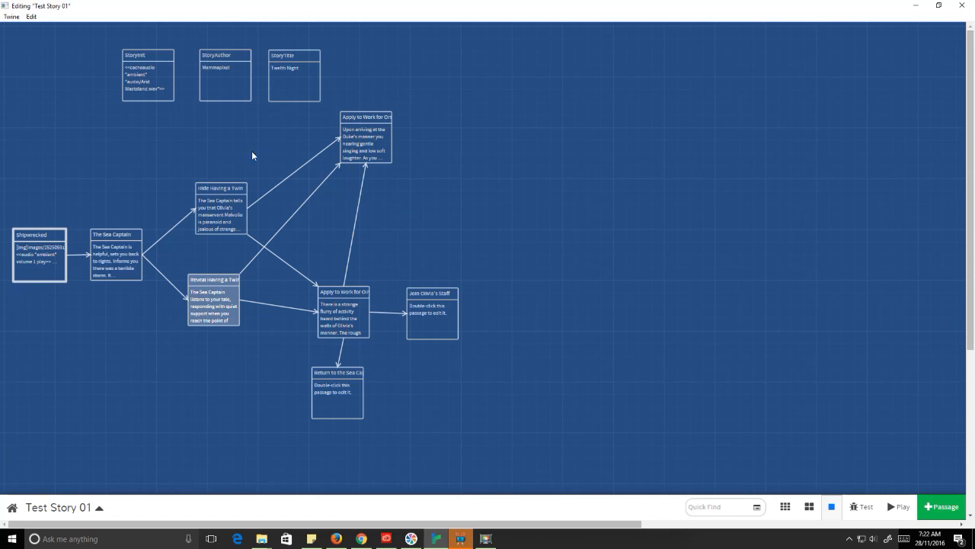
{"action": "double_click", "coordinate": [343, 309]}
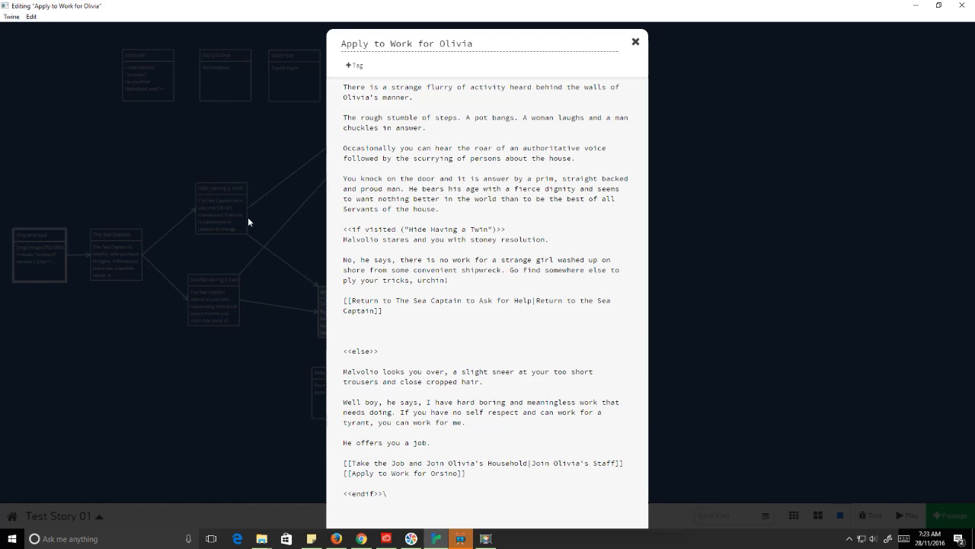
{"action": "left_click", "coordinate": [636, 41]}
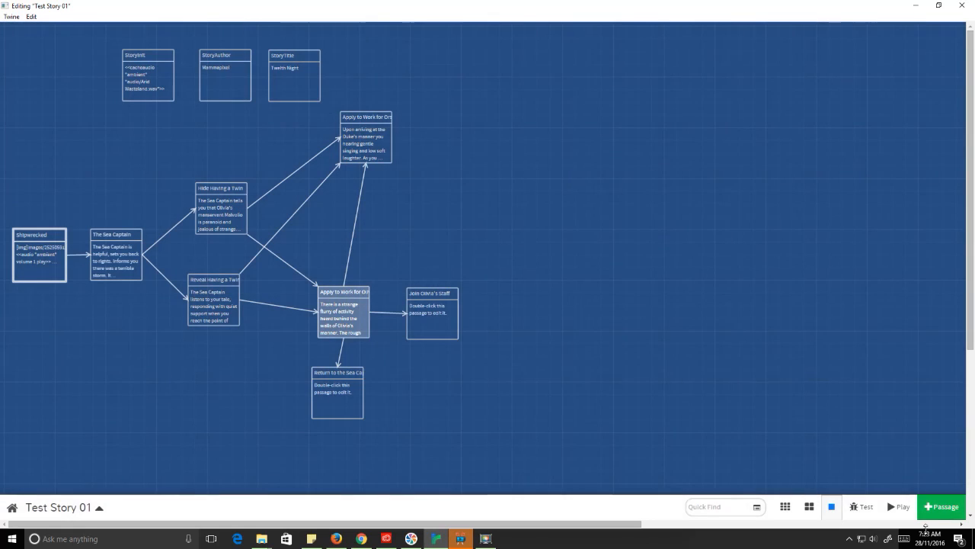
Step: Playtest via Call Out For Help and asking about work, then read the Olivia application passage
{"action": "left_click", "coordinate": [899, 507]}
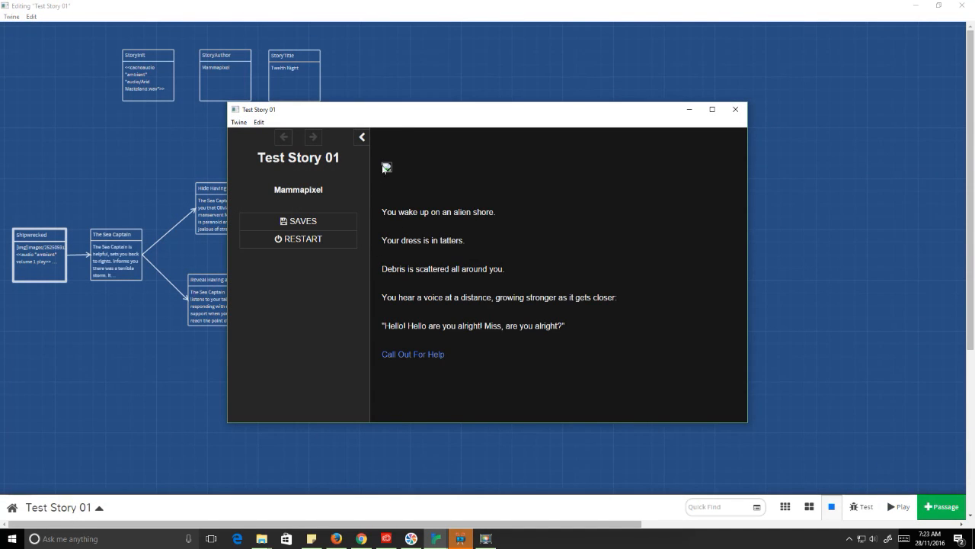
{"action": "left_click", "coordinate": [415, 352]}
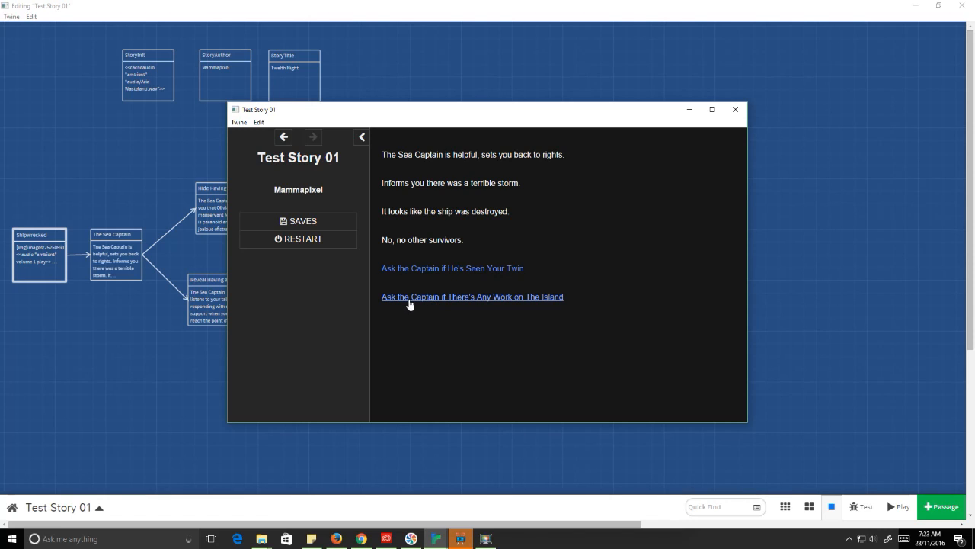
{"action": "left_click", "coordinate": [423, 299]}
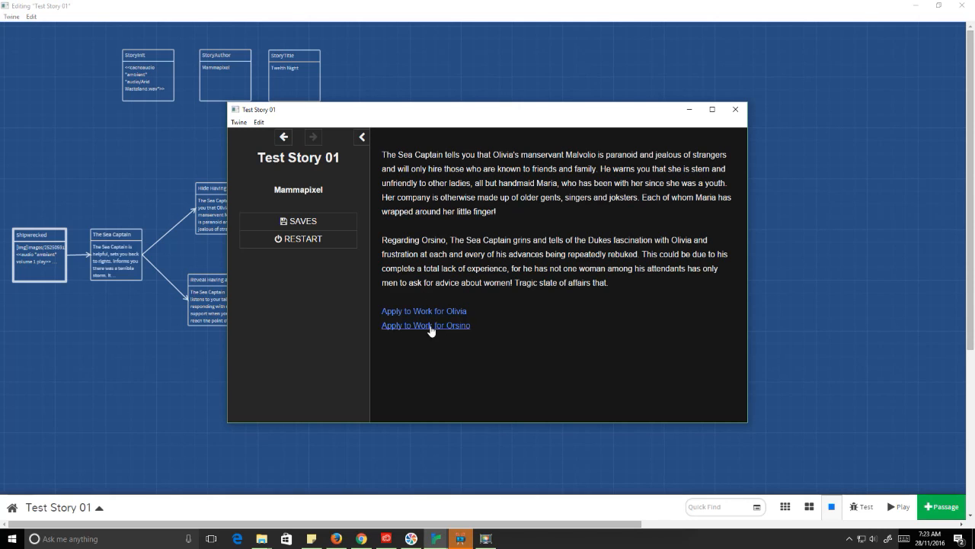
{"action": "left_click", "coordinate": [441, 313]}
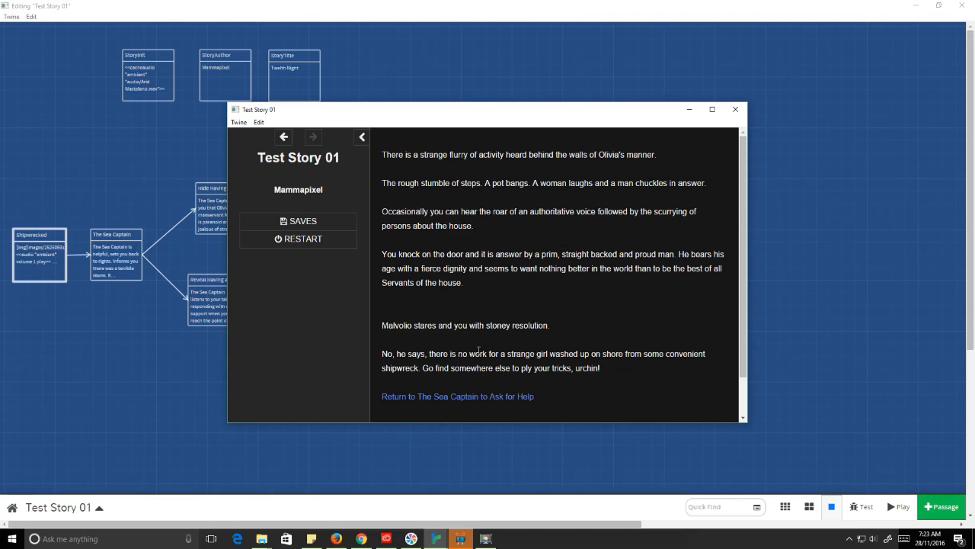
{"action": "scroll", "coordinate": [479, 350], "scroll_direction": "down", "scroll_amount": 1}
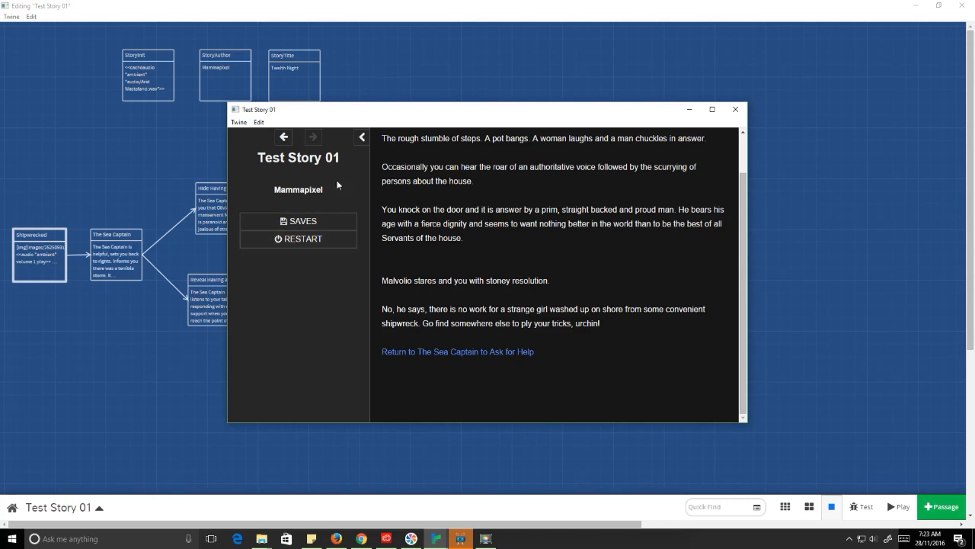
Step: Go back, ask the captain about the twin, reach Malvolio's job offer, then close the preview
{"action": "left_click", "coordinate": [284, 138]}
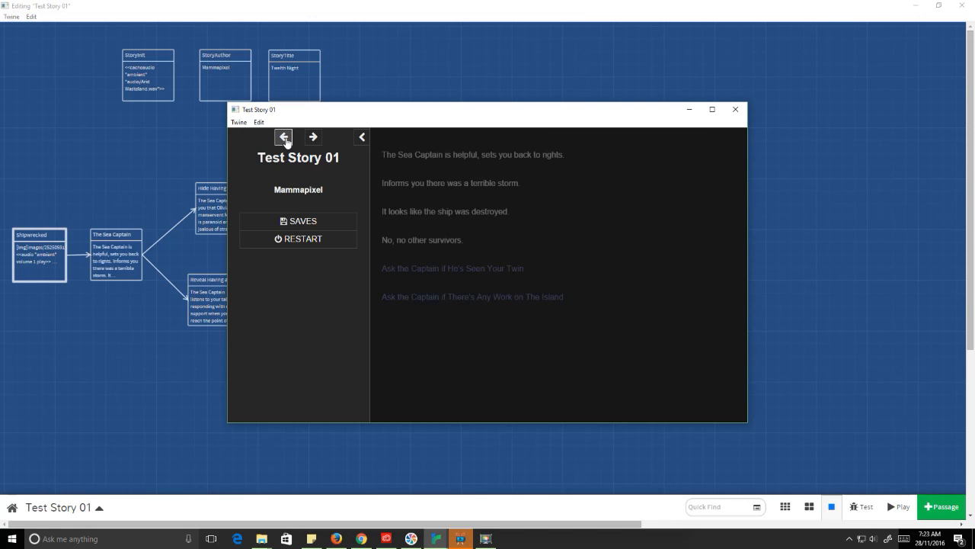
{"action": "left_click", "coordinate": [434, 270]}
{"action": "scroll", "coordinate": [444, 305], "scroll_direction": "down", "scroll_amount": 2}
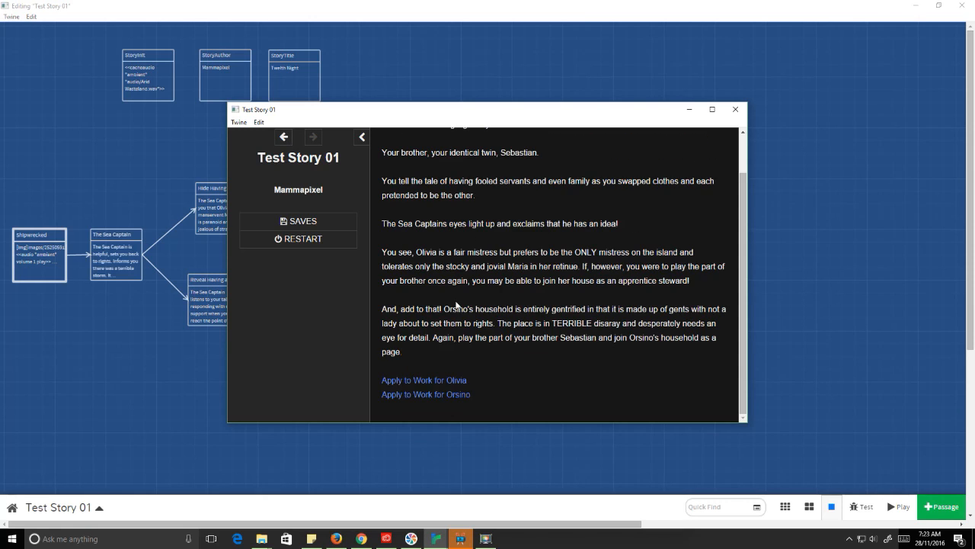
{"action": "left_click", "coordinate": [446, 388]}
{"action": "scroll", "coordinate": [431, 320], "scroll_direction": "down", "scroll_amount": 3}
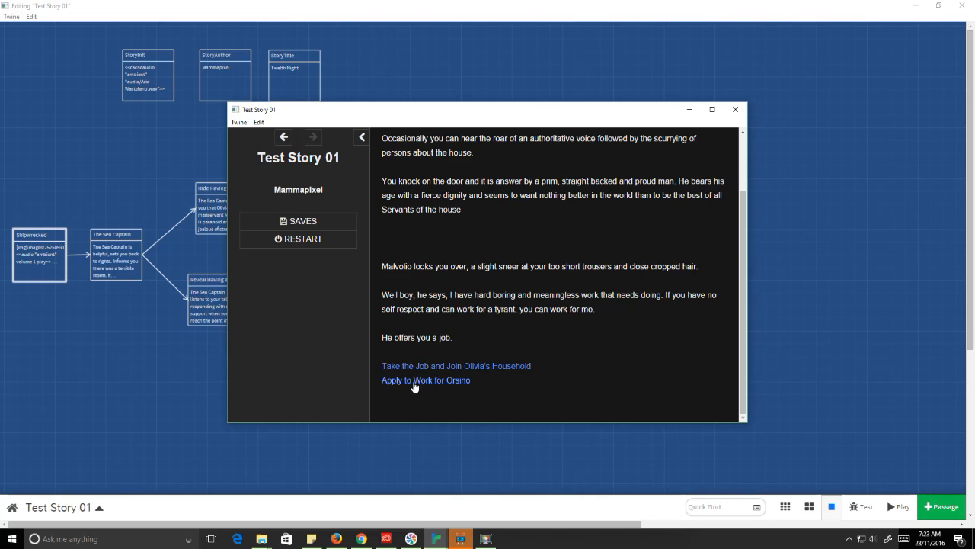
{"action": "left_click", "coordinate": [735, 109]}
Step: Open 'Apply to Work for Olivia' and highlight the if visited line and its refusal text with return link
{"action": "double_click", "coordinate": [362, 311]}
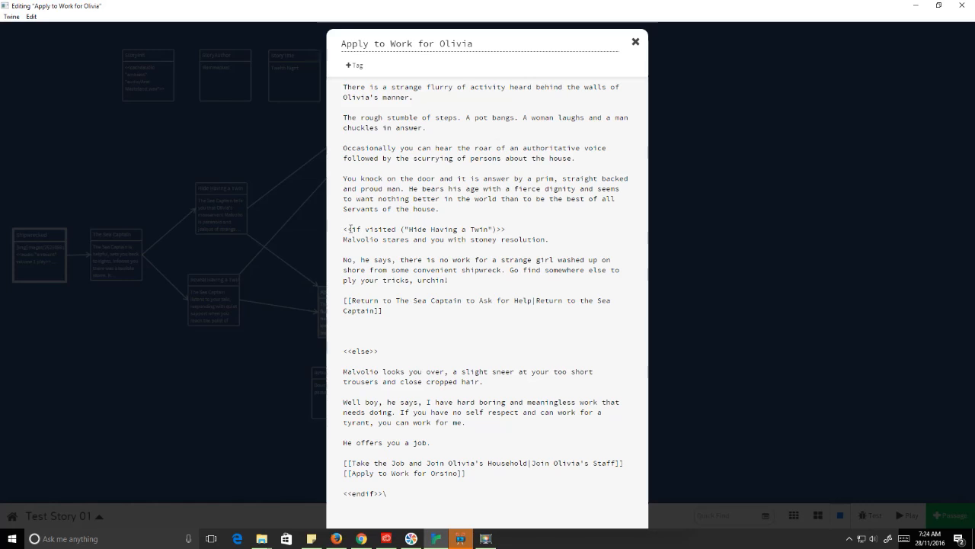
{"action": "left_click_drag", "start_coordinate": [351, 229], "coordinate": [331, 235]}
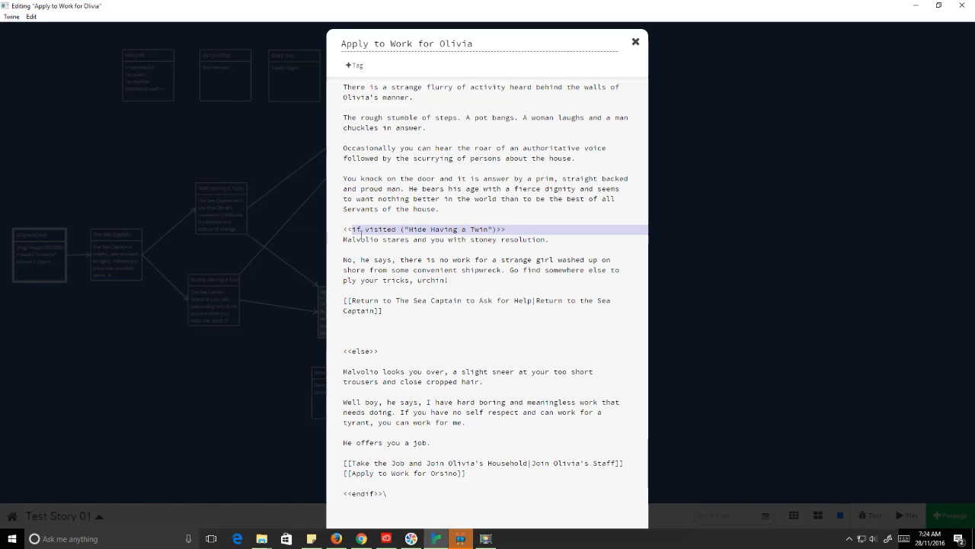
{"action": "left_click", "coordinate": [361, 229]}
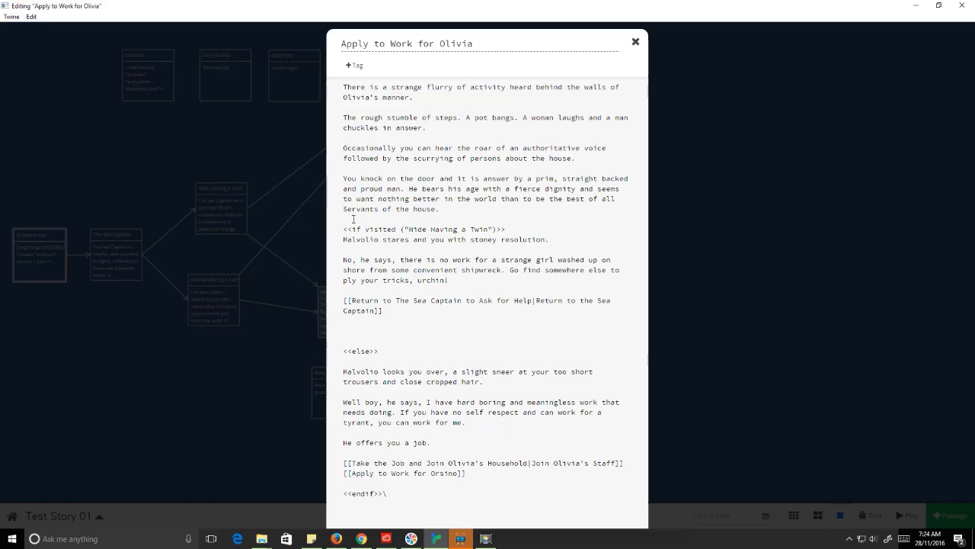
{"action": "left_click_drag", "start_coordinate": [352, 230], "coordinate": [489, 230]}
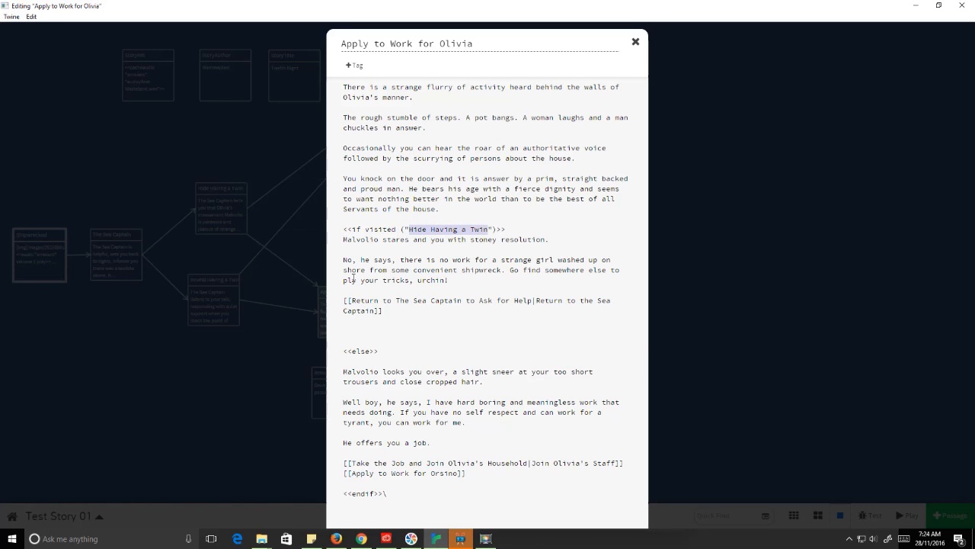
{"action": "left_click_drag", "start_coordinate": [343, 239], "coordinate": [460, 313]}
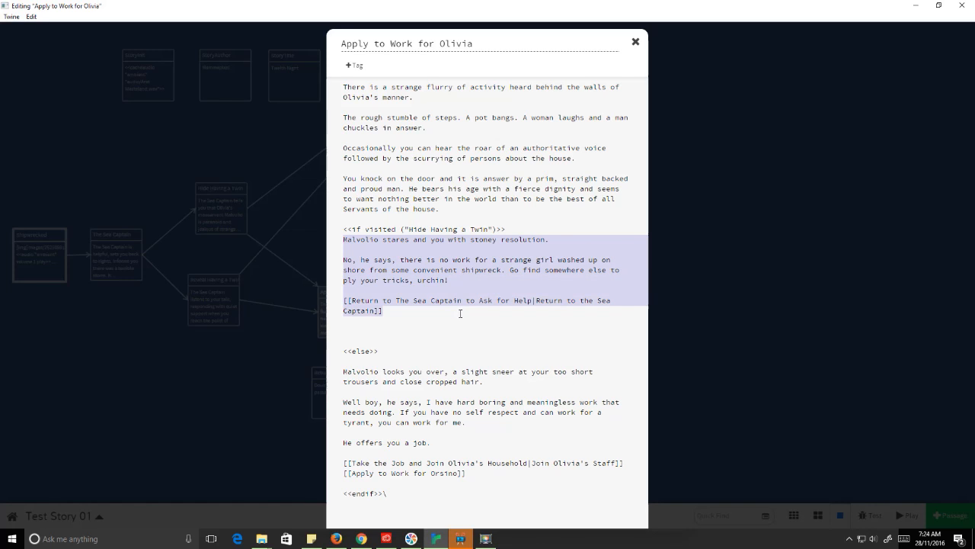
Step: Highlight the <<else>> marker, Malvolio's job-offer text, the <<endif>> line and the opening <<
{"action": "left_click_drag", "start_coordinate": [379, 352], "coordinate": [342, 350]}
{"action": "left_click", "coordinate": [383, 359]}
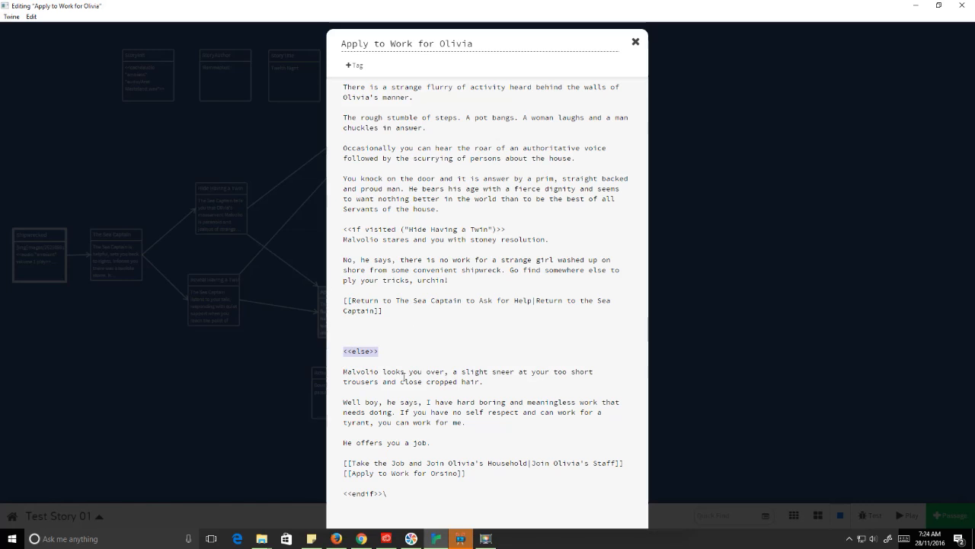
{"action": "left_click_drag", "start_coordinate": [344, 370], "coordinate": [486, 480]}
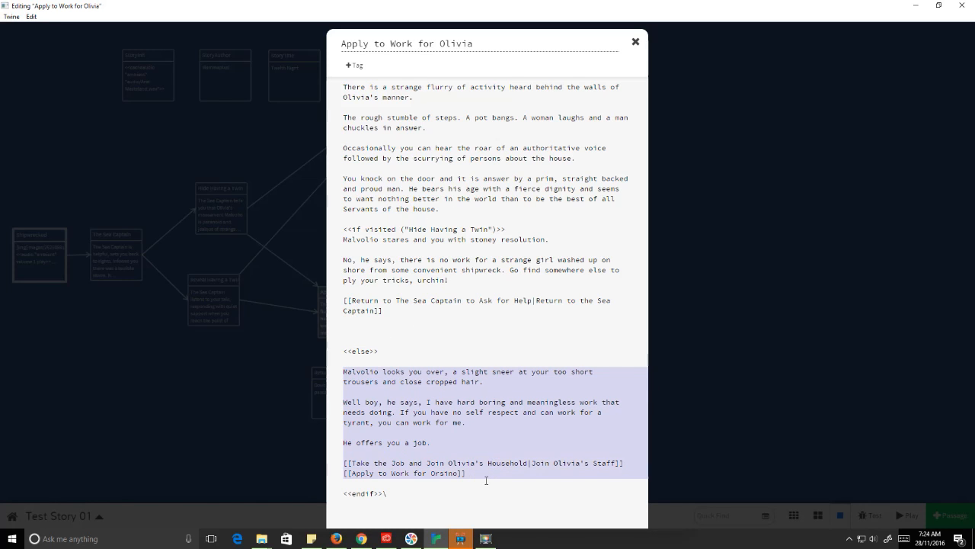
{"action": "left_click", "coordinate": [396, 495]}
{"action": "left_click_drag", "start_coordinate": [389, 493], "coordinate": [343, 494]}
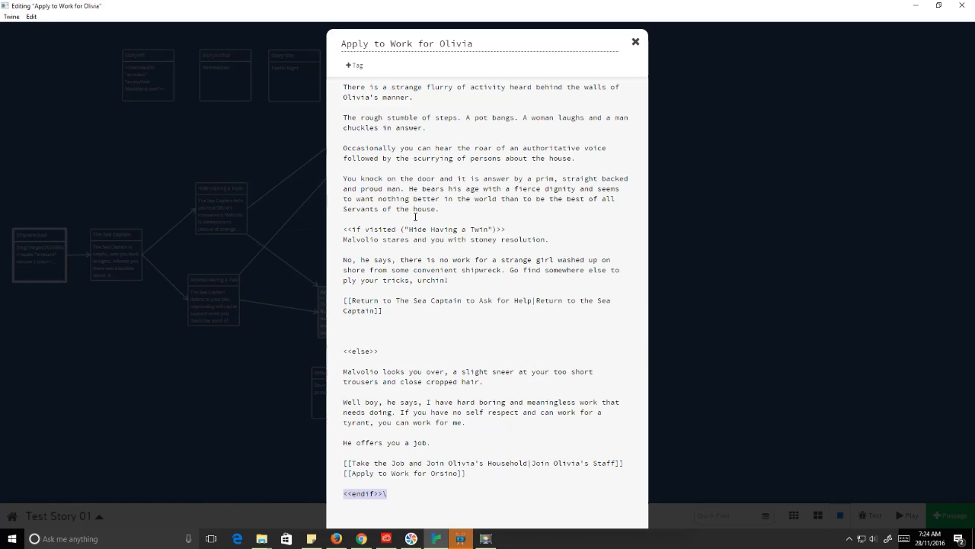
{"action": "left_click_drag", "start_coordinate": [353, 228], "coordinate": [343, 228]}
{"action": "key", "text": "alt+Tab"}
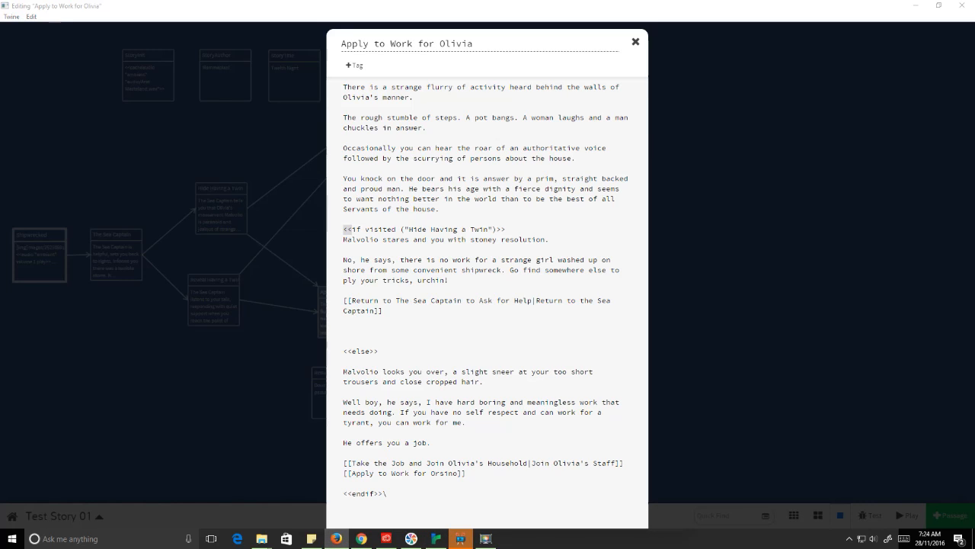
{"action": "key", "text": "alt+Tab"}
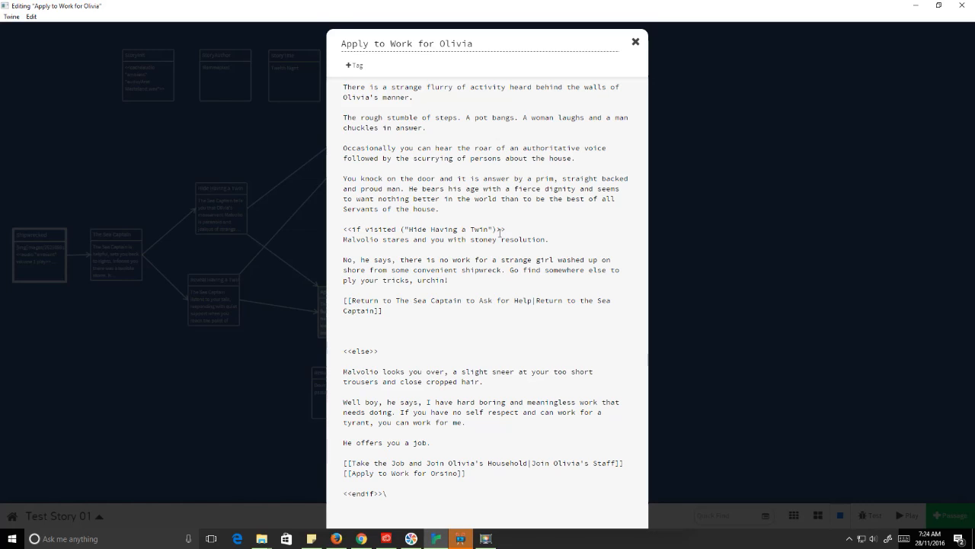
{"action": "left_click_drag", "start_coordinate": [496, 229], "coordinate": [400, 229]}
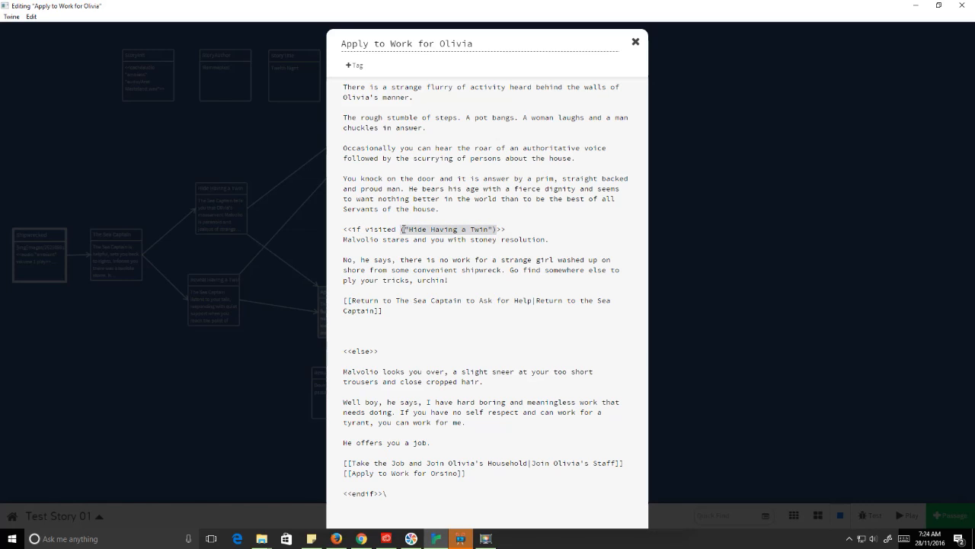
{"action": "left_click", "coordinate": [505, 228]}
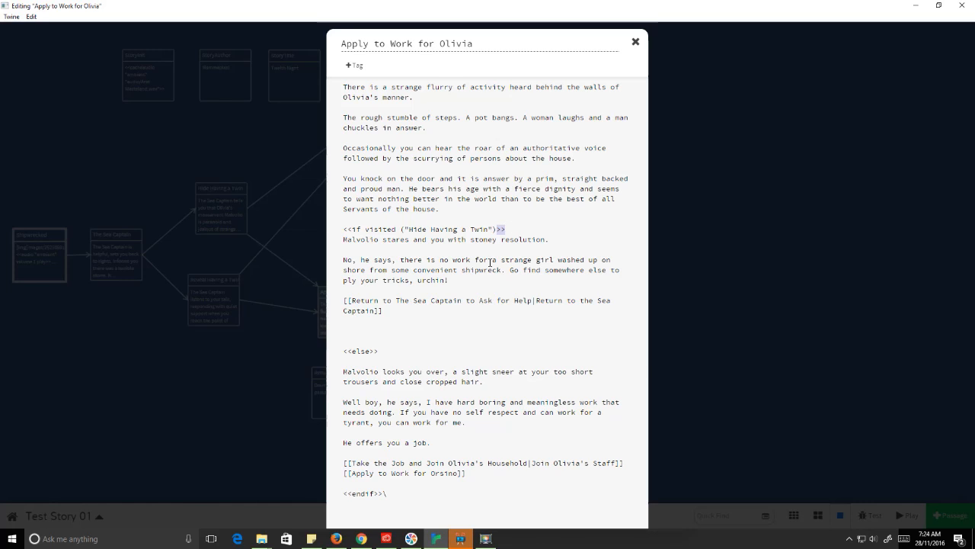
{"action": "left_click_drag", "start_coordinate": [379, 352], "coordinate": [345, 356]}
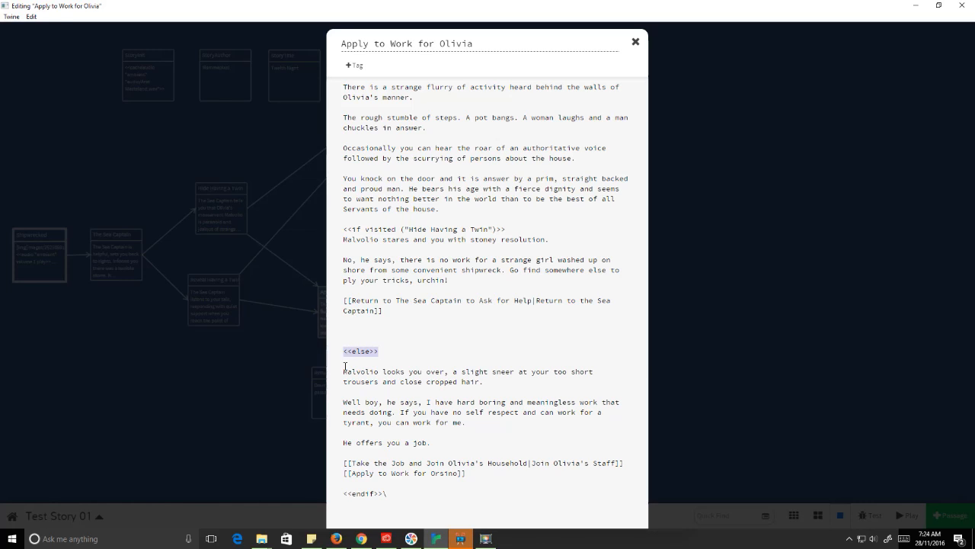
{"action": "left_click", "coordinate": [348, 351]}
{"action": "mouse_move", "coordinate": [354, 352]}
{"action": "left_mouse_down"}
{"action": "mouse_move", "coordinate": [344, 351]}
{"action": "mouse_move", "coordinate": [372, 350]}
{"action": "left_mouse_up"}
{"action": "left_click", "coordinate": [373, 391]}
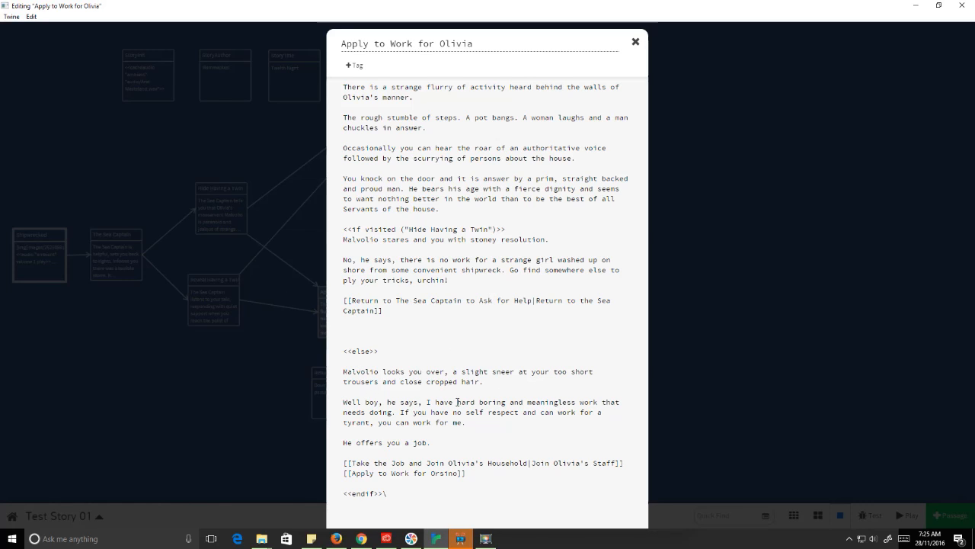
{"action": "left_click_drag", "start_coordinate": [352, 494], "coordinate": [374, 496]}
{"action": "left_click", "coordinate": [385, 493]}
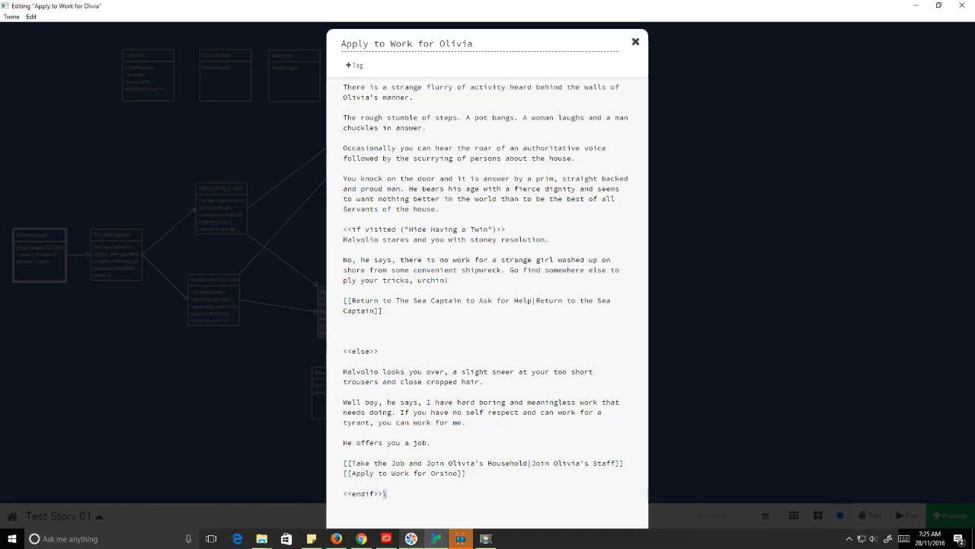
{"action": "mouse_move", "coordinate": [410, 539]}
{"action": "left_click", "coordinate": [453, 363]}
Step: Close the passage editor and select the Shipwrecked, StoryInit and StoryAuthor passages on the map
{"action": "left_click", "coordinate": [635, 41]}
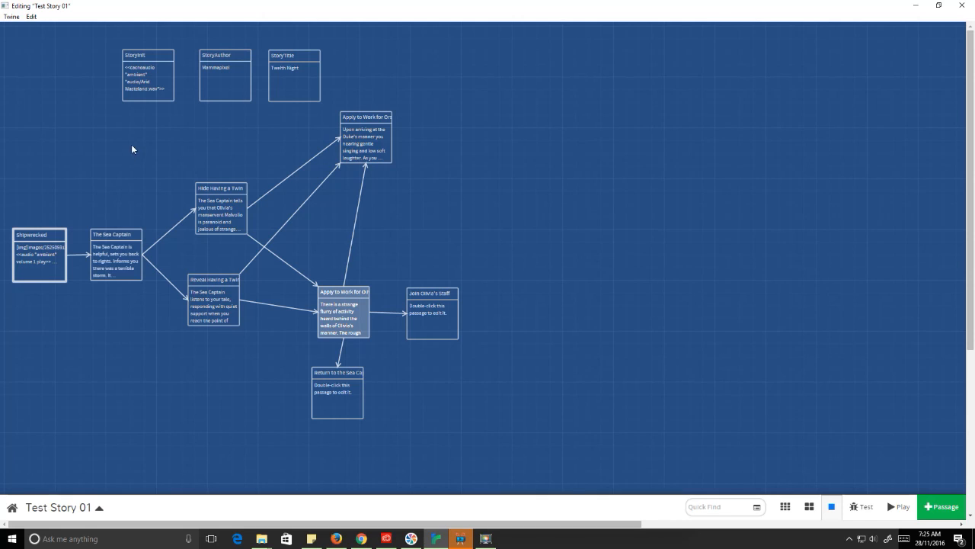
{"action": "left_click", "coordinate": [21, 263]}
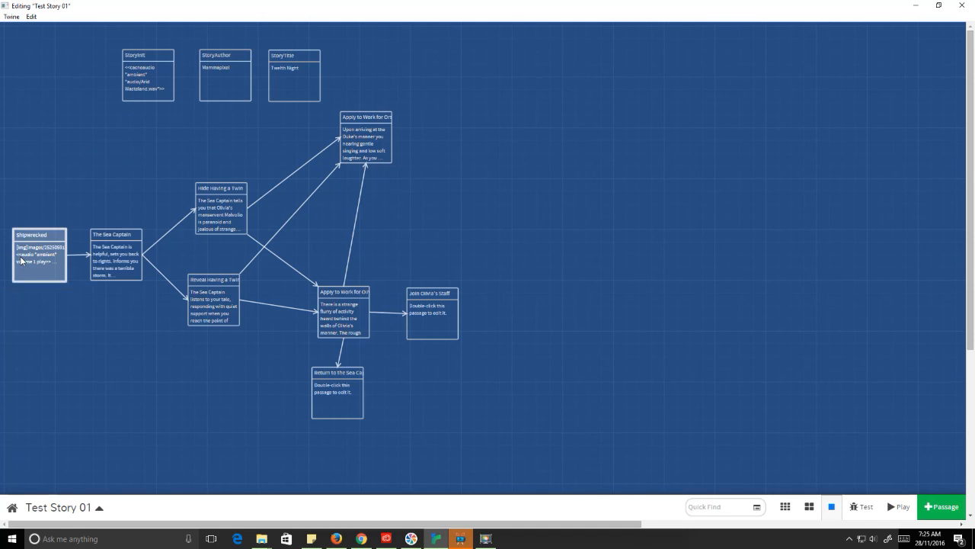
{"action": "left_click", "coordinate": [153, 64]}
{"action": "left_click", "coordinate": [204, 60]}
{"action": "left_click", "coordinate": [131, 74]}
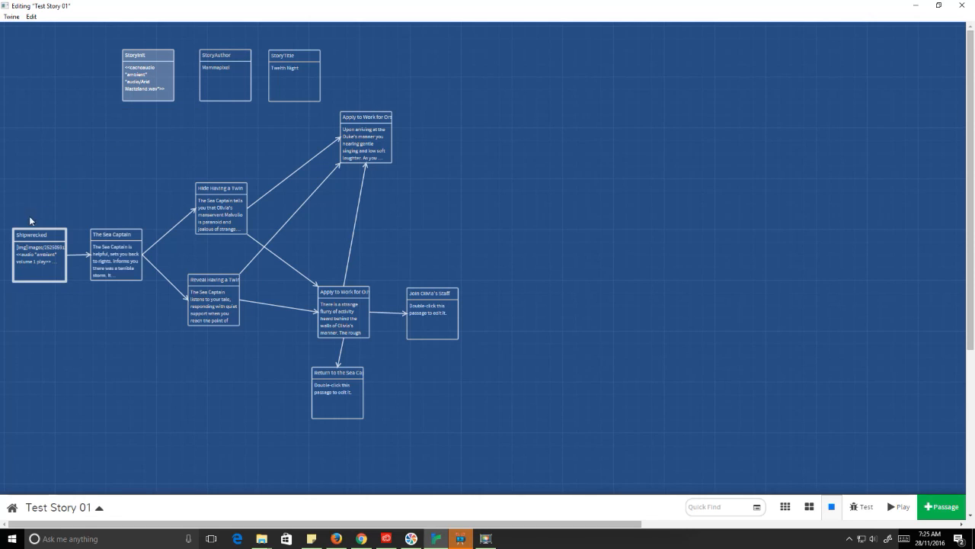
{"action": "mouse_move", "coordinate": [48, 253]}
{"action": "mouse_move", "coordinate": [152, 79]}
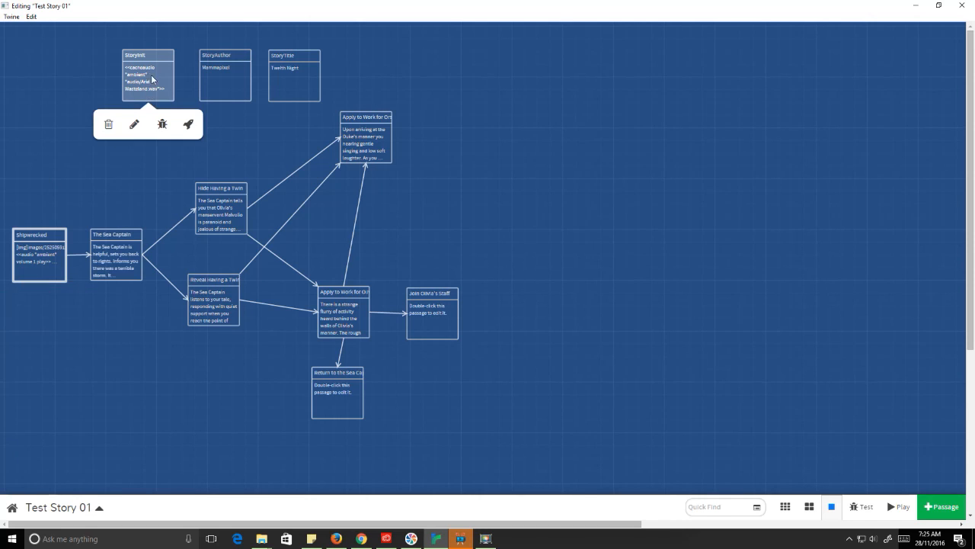